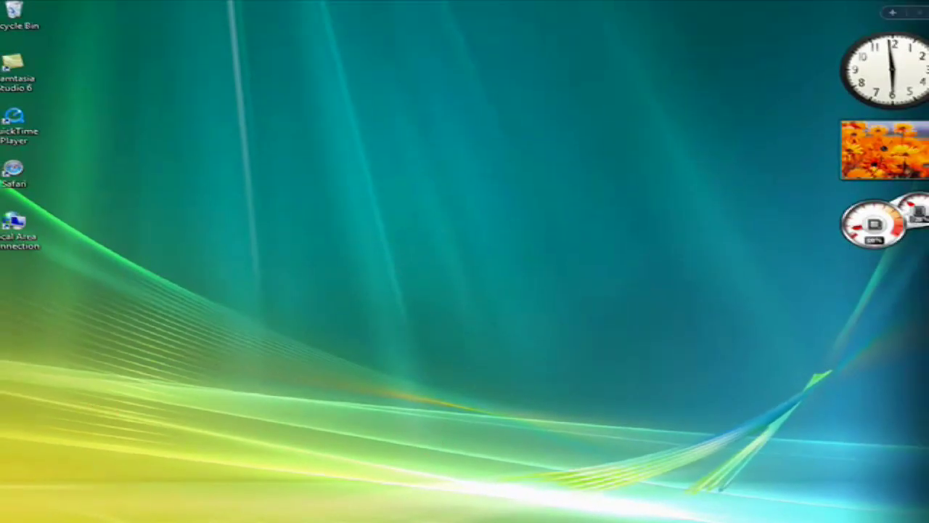
# - Open Computer and select Local Disk (C:) to show 555 GB free of 587 GB NTFS
pyautogui.click(13, 515)
pyautogui.click(240, 382)
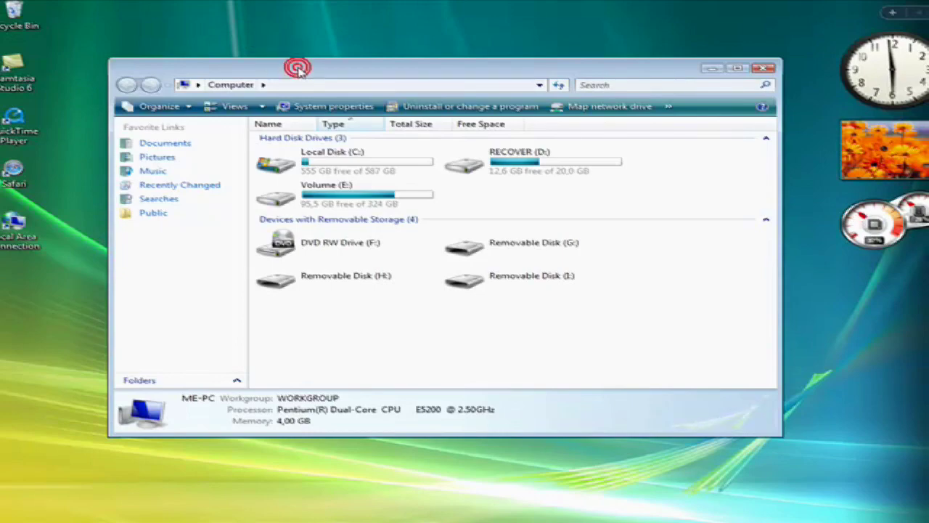
pyautogui.moveTo(297, 64); pyautogui.dragTo(292, 39)
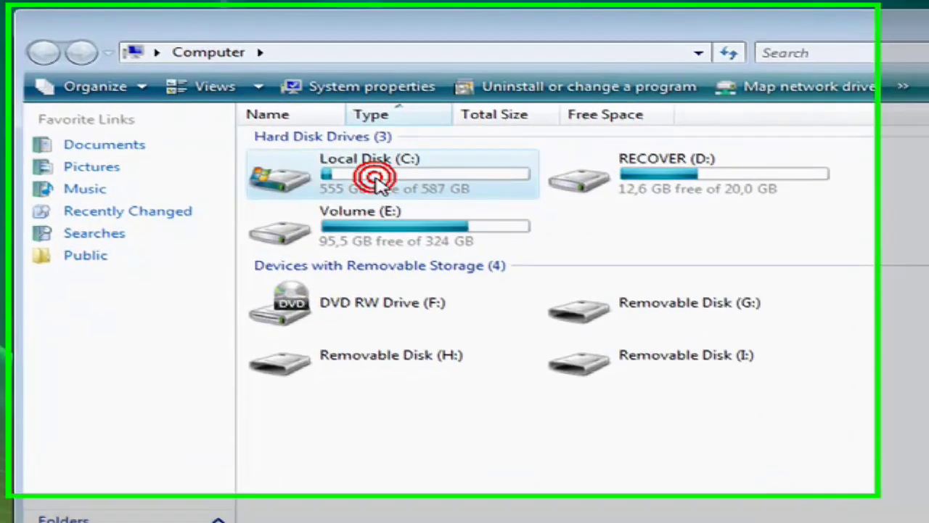
pyautogui.click(375, 179)
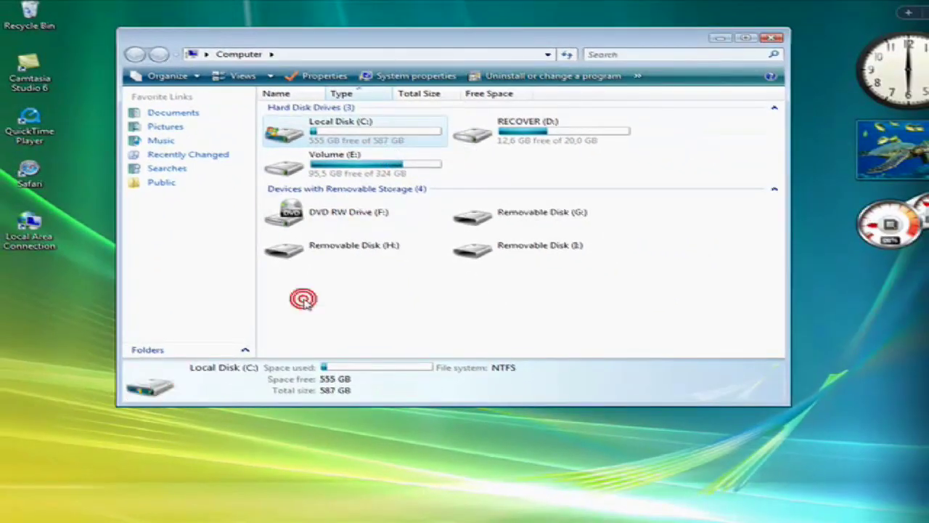
# - Open Disk Management via Computer > Manage and select the C: partition on Disk 0
pyautogui.click(19, 517)
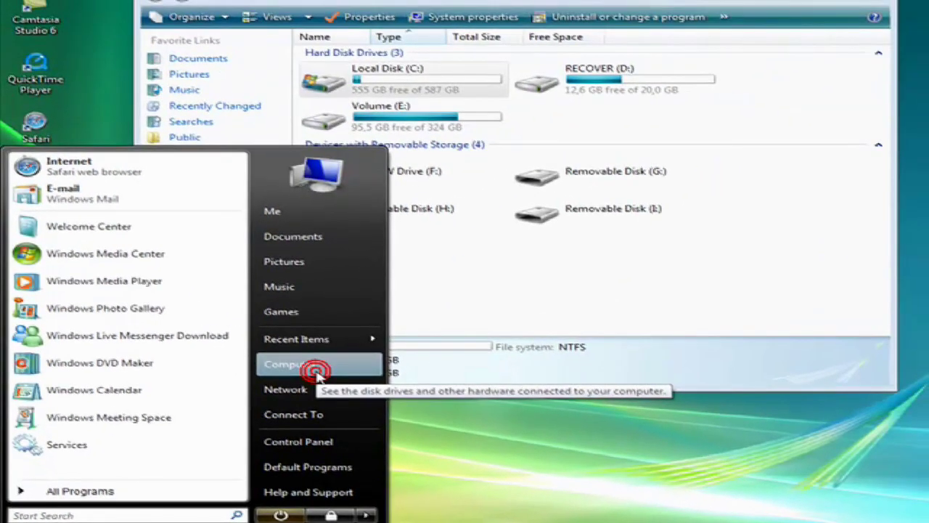
pyautogui.rightClick(316, 371)
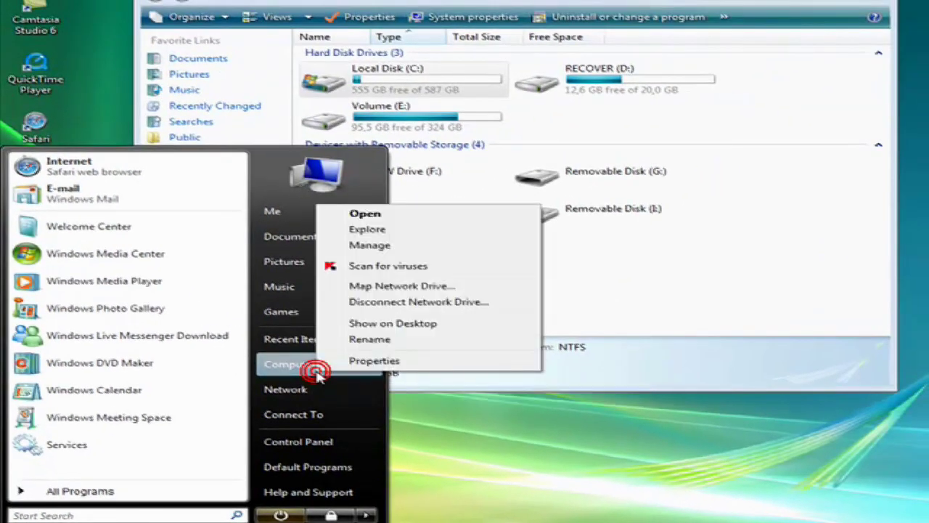
pyautogui.click(385, 247)
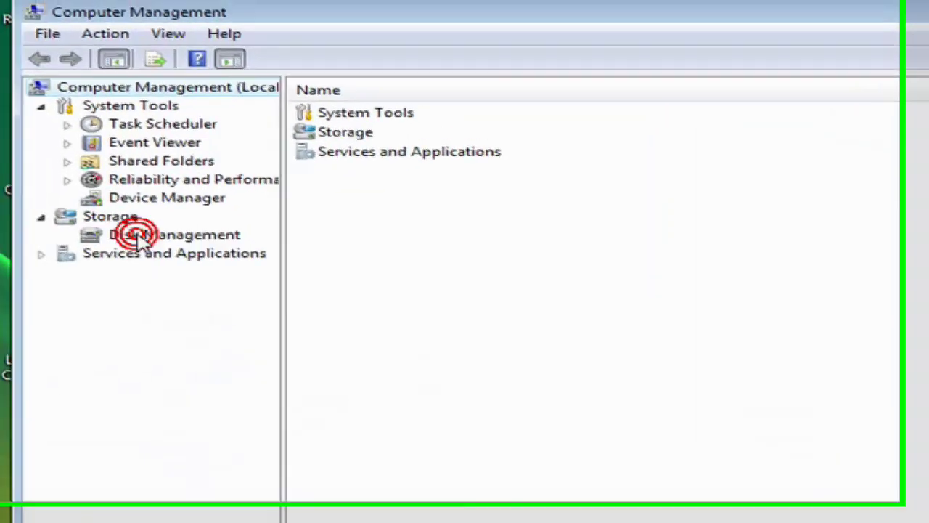
pyautogui.click(114, 112)
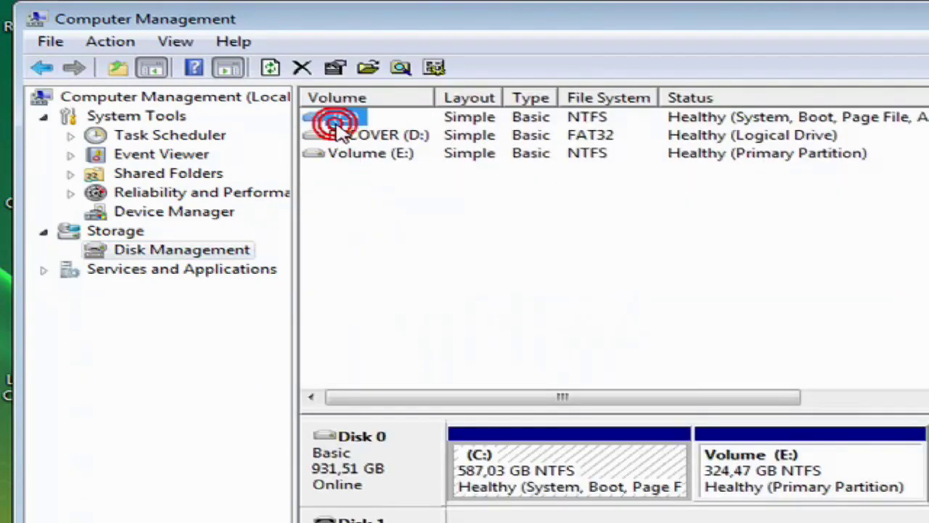
pyautogui.click(334, 118)
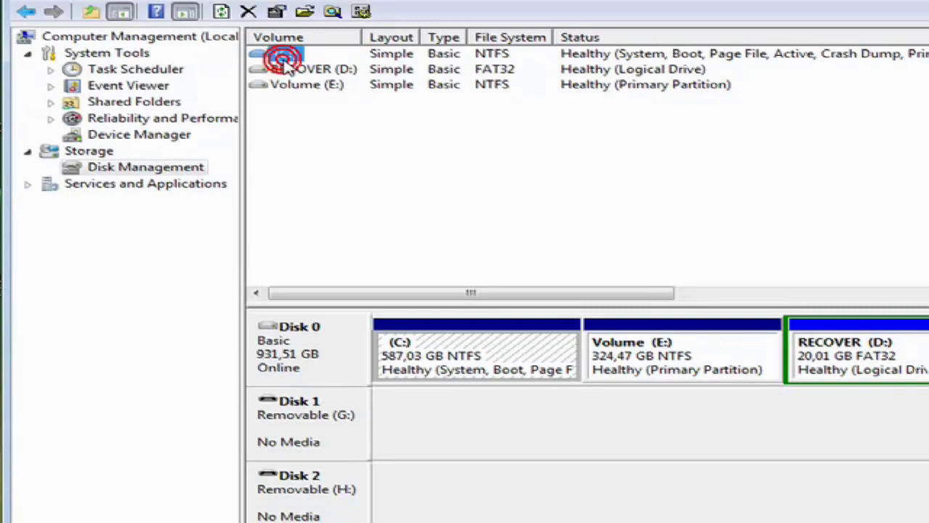
pyautogui.click(465, 353)
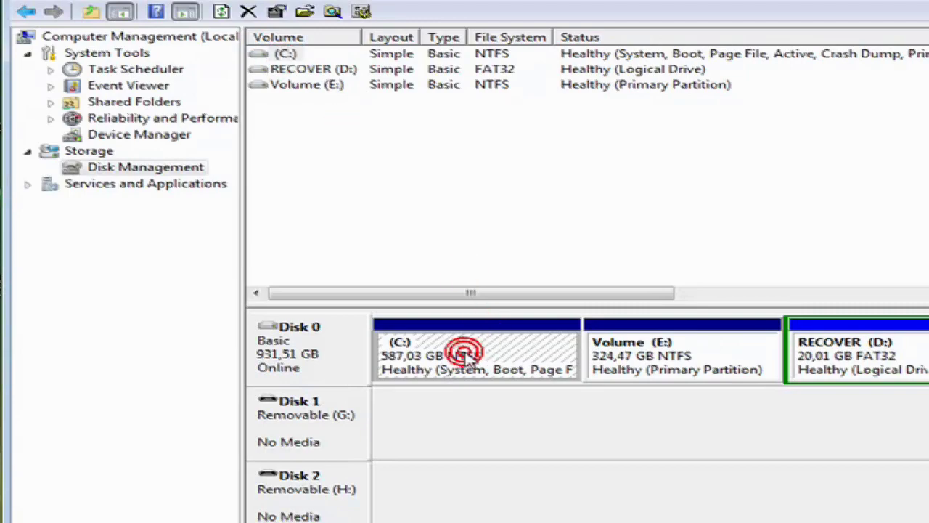
pyautogui.rightClick(467, 355)
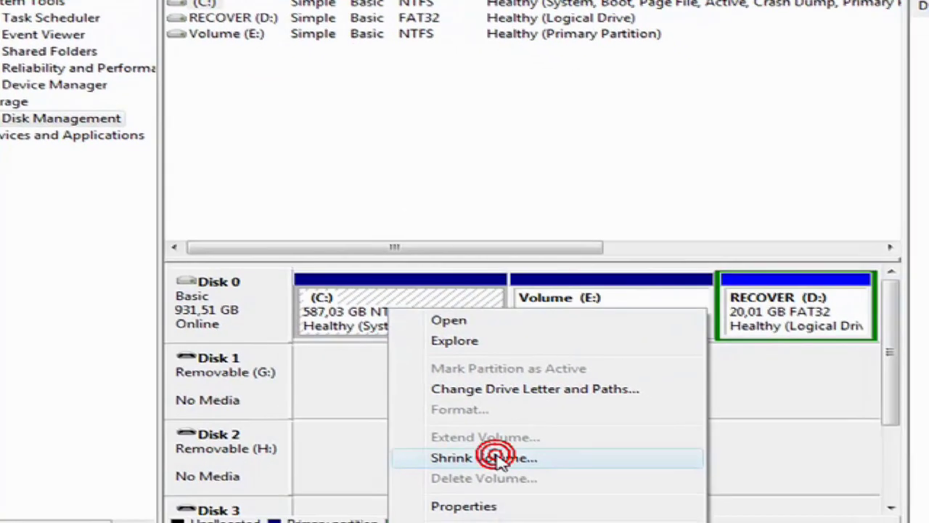
pyautogui.click(506, 463)
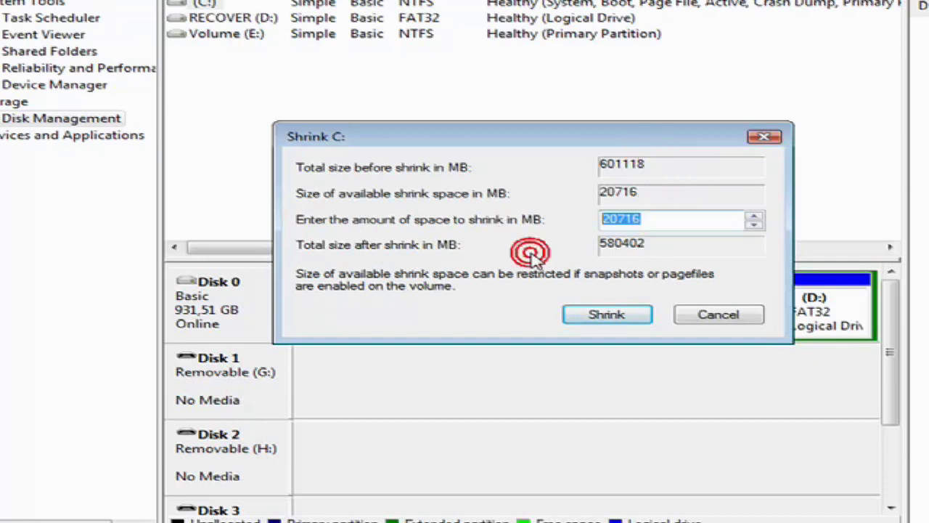
pyautogui.write('300')
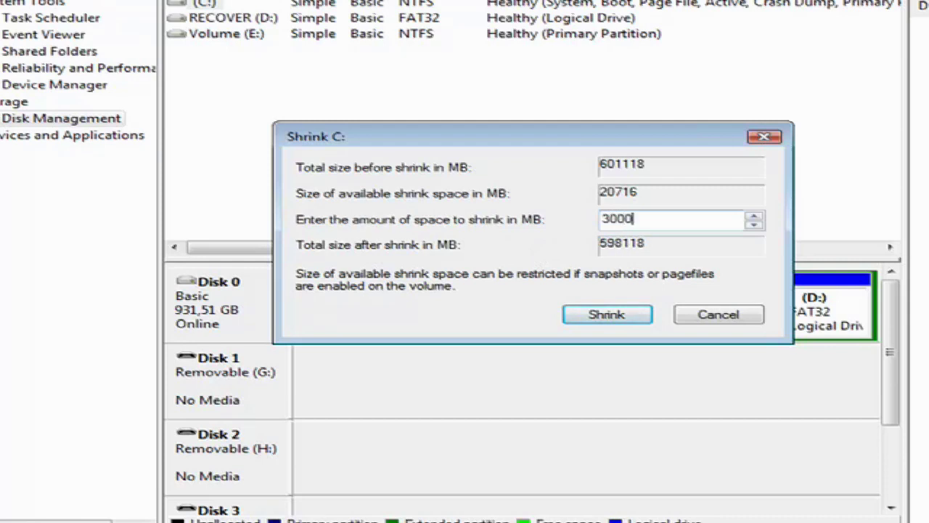
pyautogui.write('0')
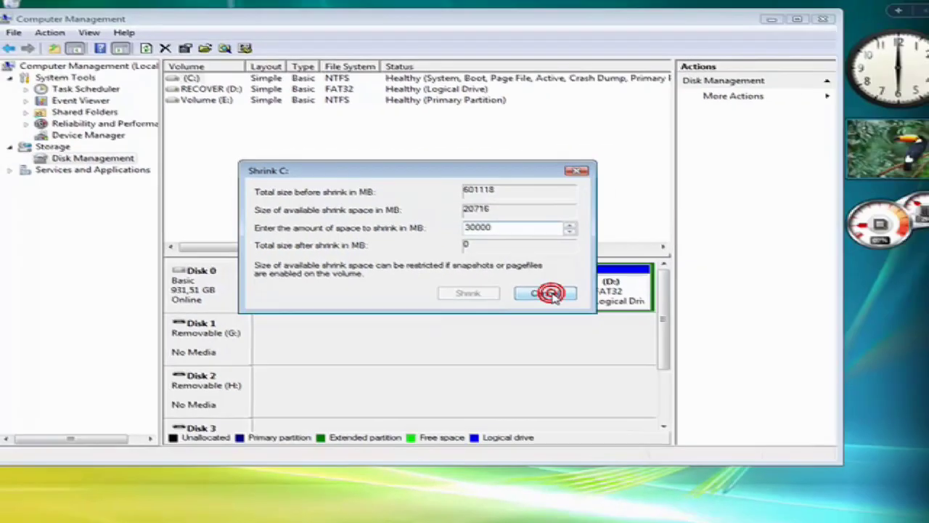
pyautogui.click(719, 314)
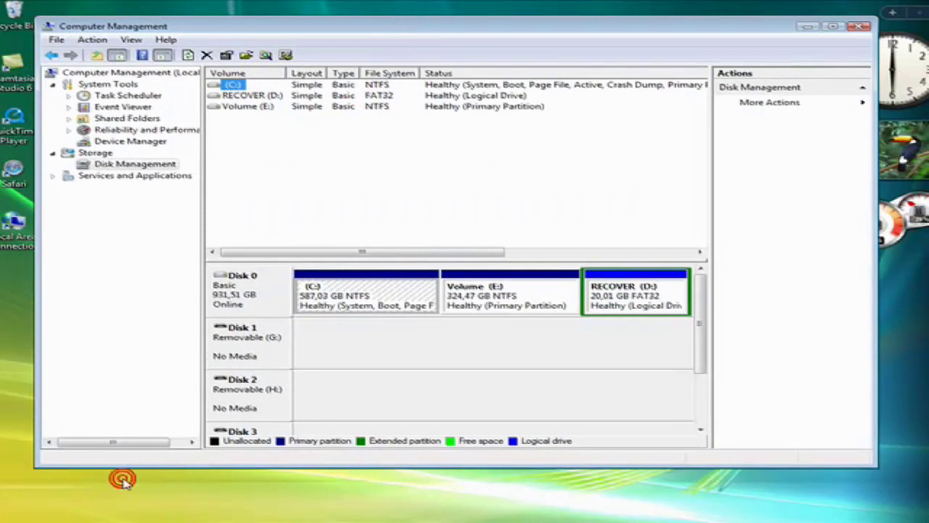
# - Run powercfg -h off from the Run box to disable hibernation
pyautogui.click(29, 516)
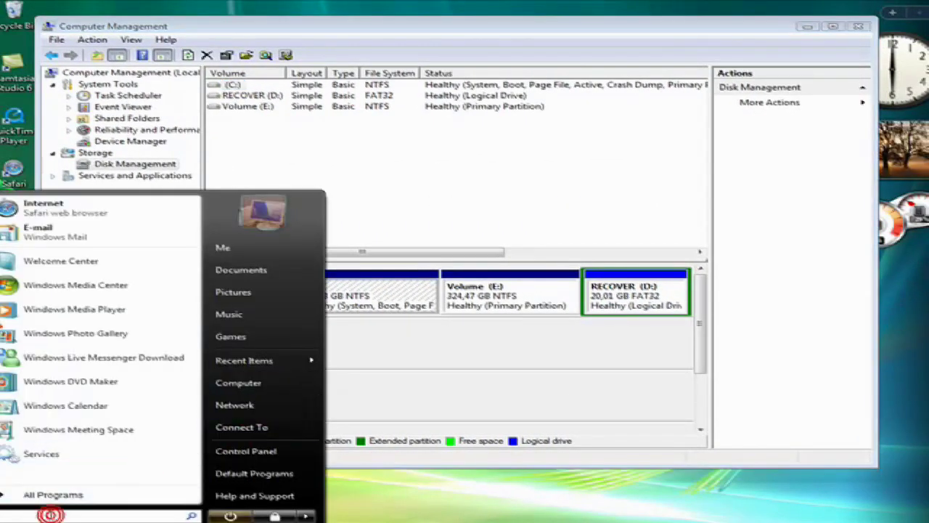
pyautogui.write('run')
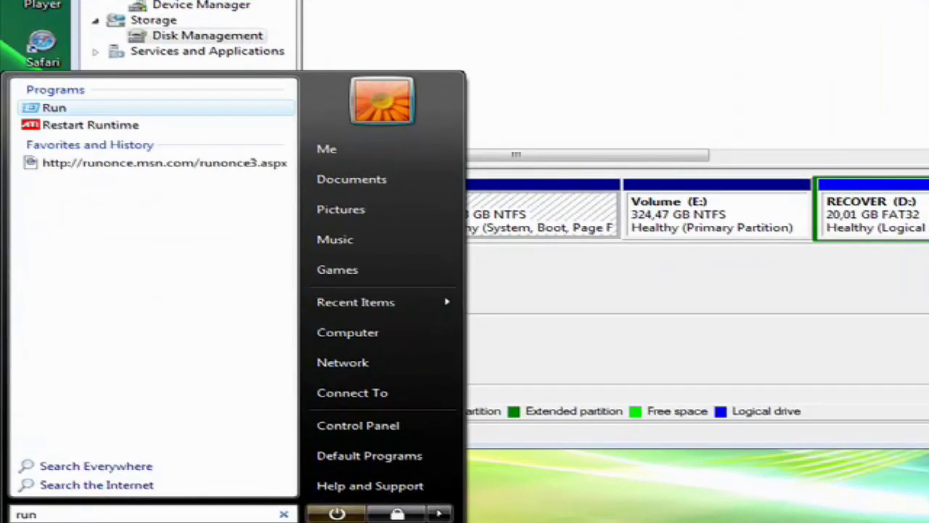
pyautogui.press('Return')
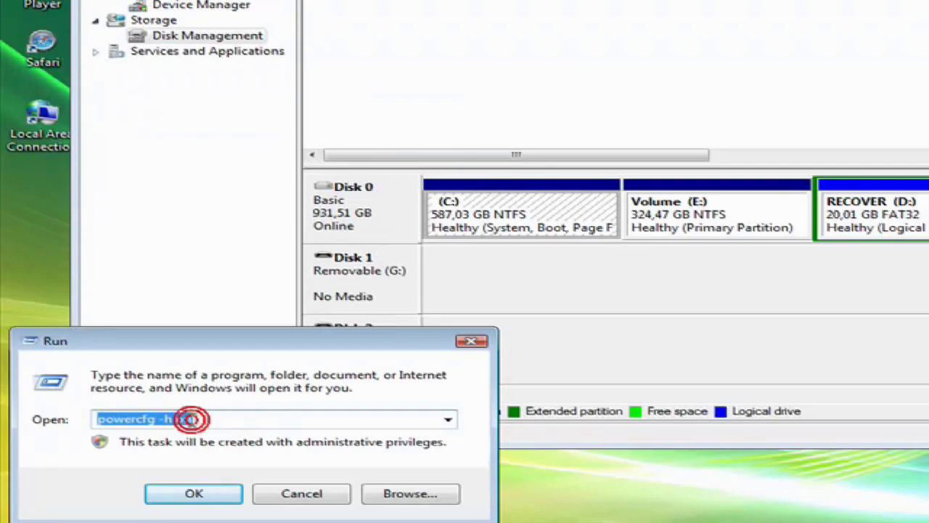
pyautogui.moveTo(229, 419); pyautogui.dragTo(4, 408)
pyautogui.press('BackSpace')
pyautogui.write('p')
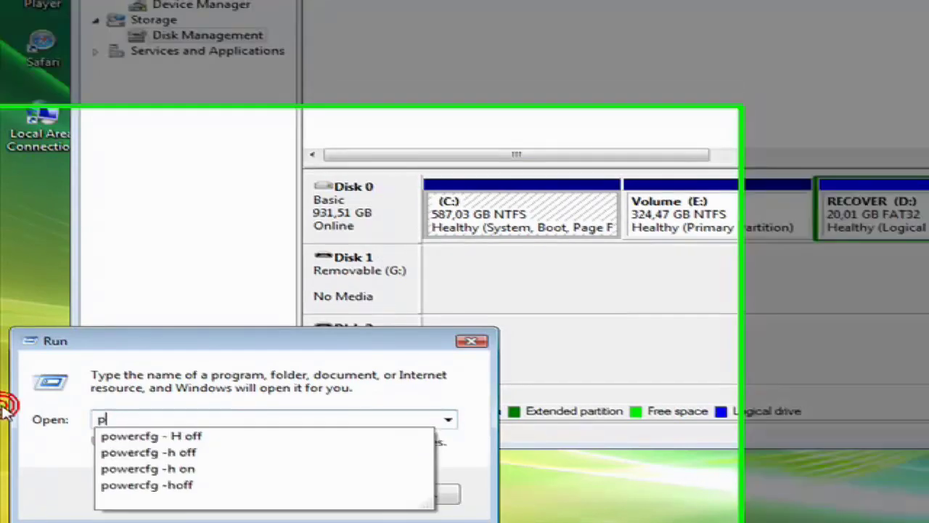
pyautogui.write('owercfg')
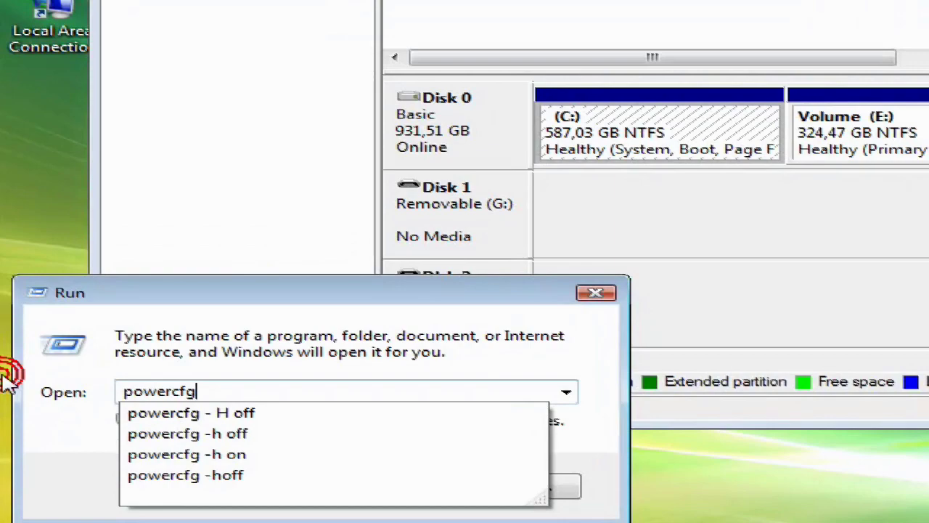
pyautogui.write(' -h o')
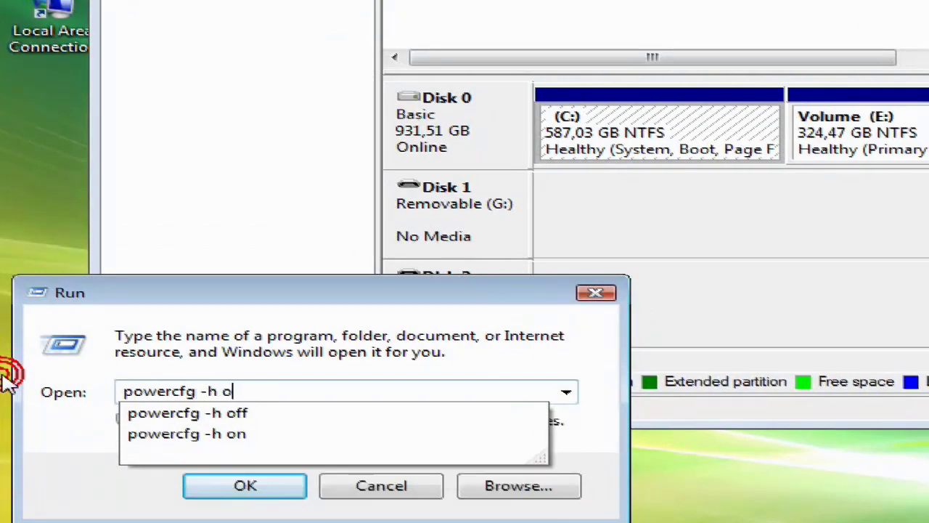
pyautogui.write('ff')
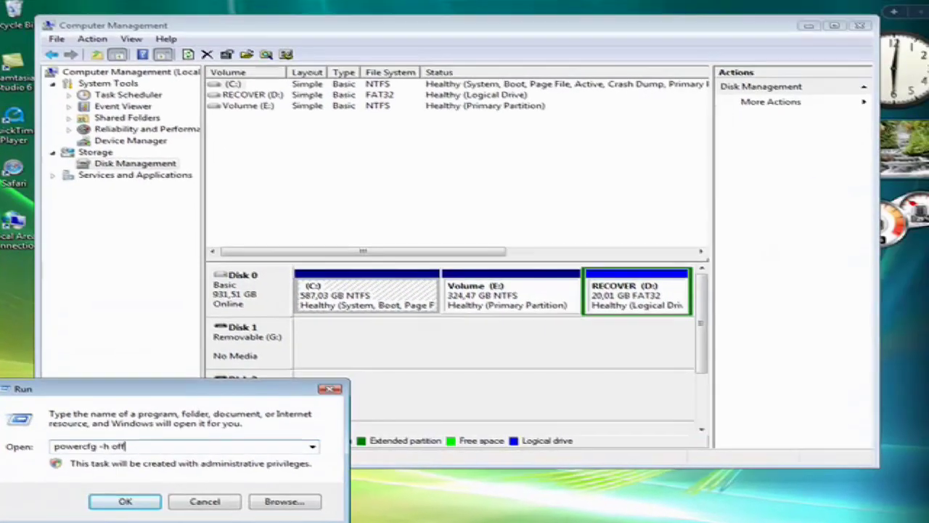
pyautogui.click(158, 501)
pyautogui.click(282, 361)
pyautogui.click(349, 315)
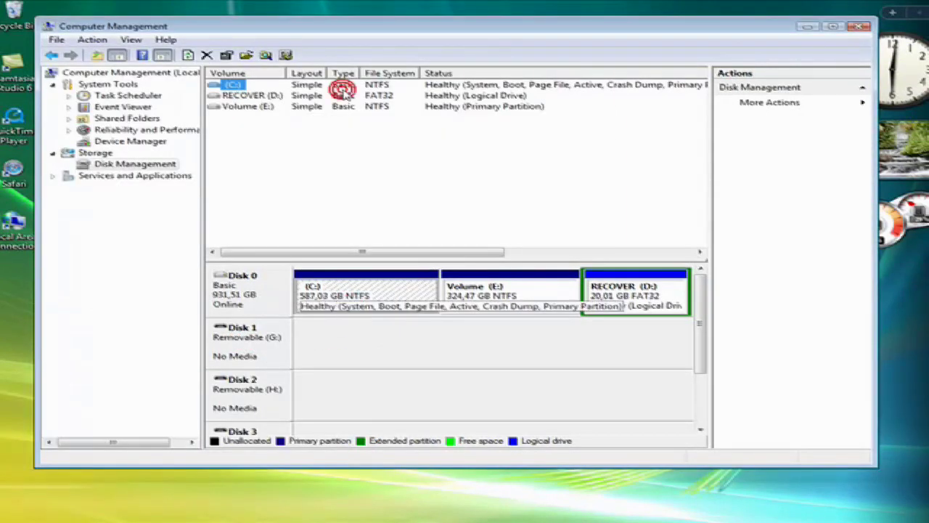
# - Open Advanced system settings via Control Panel > System and Maintenance > System
pyautogui.press('super')
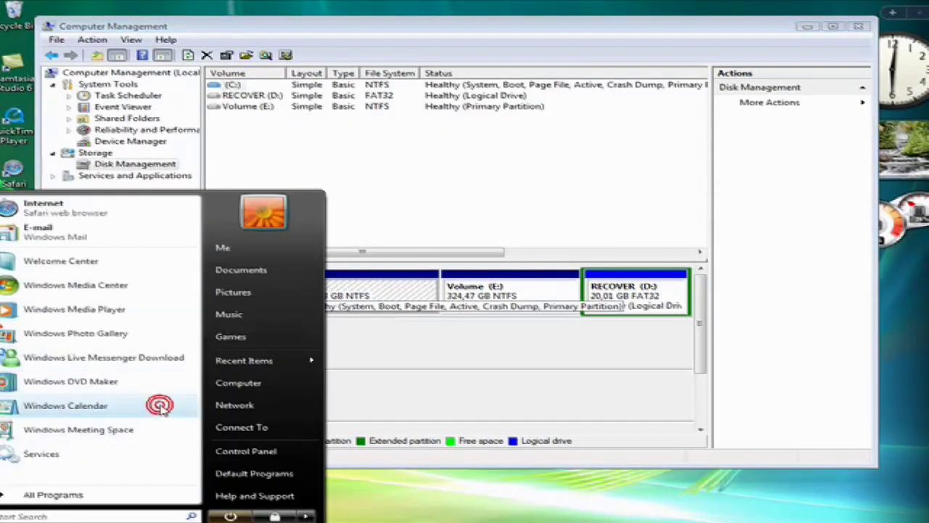
pyautogui.click(239, 454)
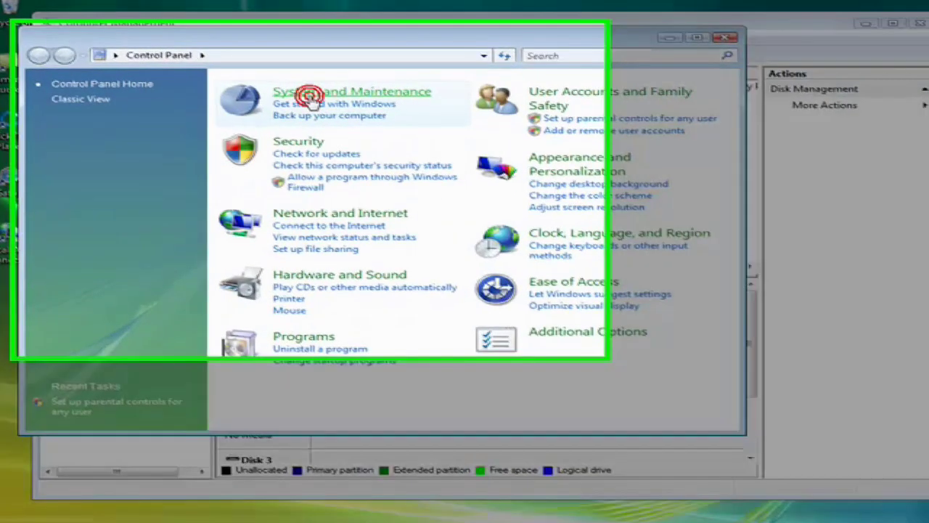
pyautogui.click(294, 92)
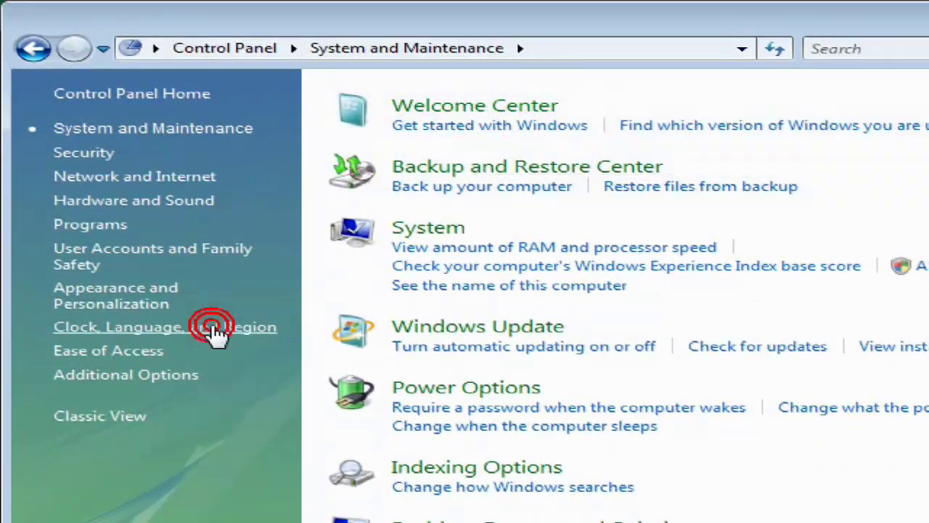
pyautogui.click(431, 229)
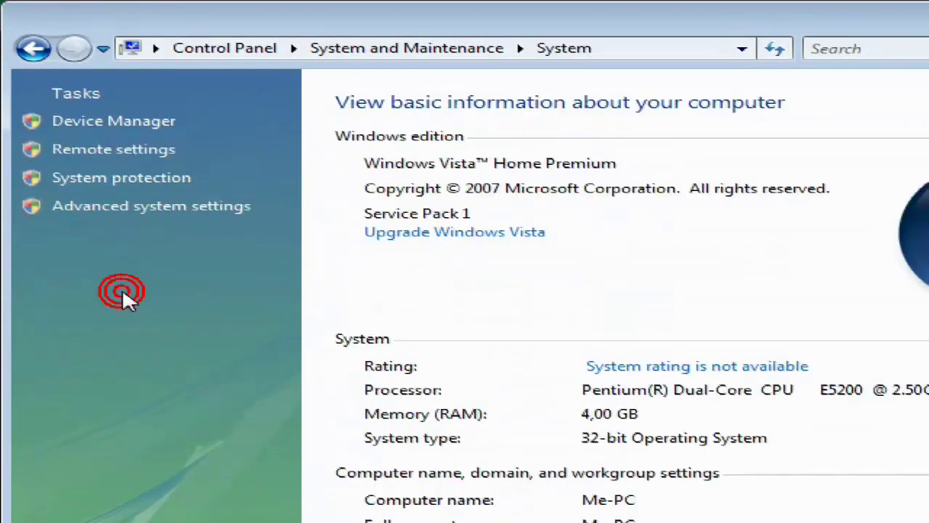
pyautogui.click(112, 205)
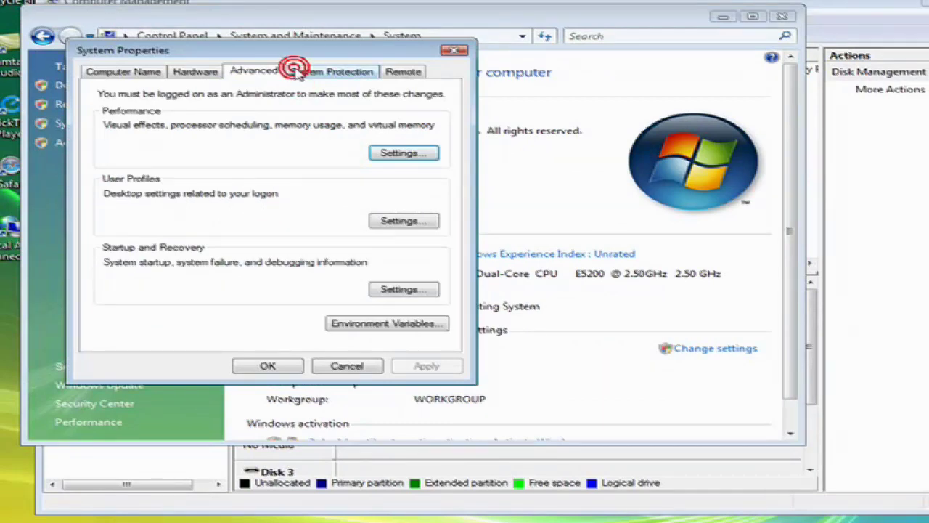
pyautogui.moveTo(203, 49); pyautogui.dragTo(421, 83)
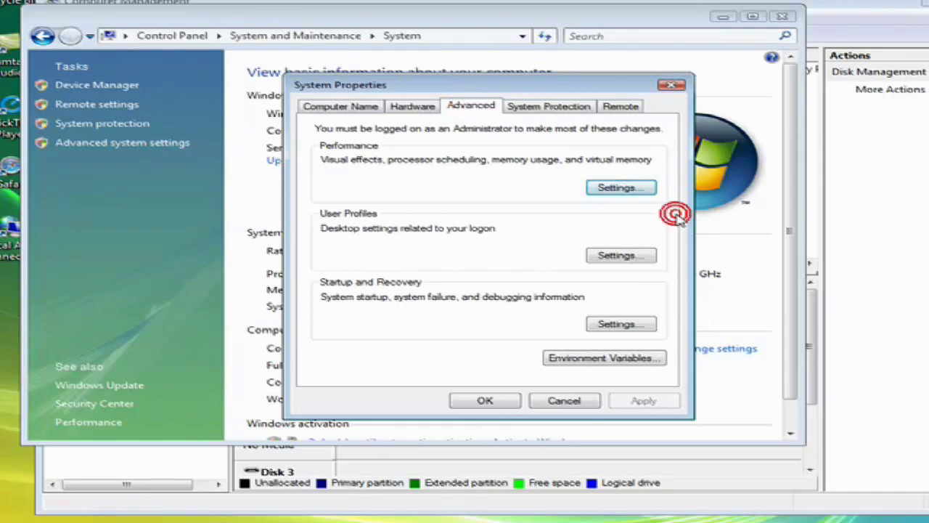
# - Turn off automatic paging file management and set drive C: to No paging file
pyautogui.click(607, 187)
pyautogui.click(436, 161)
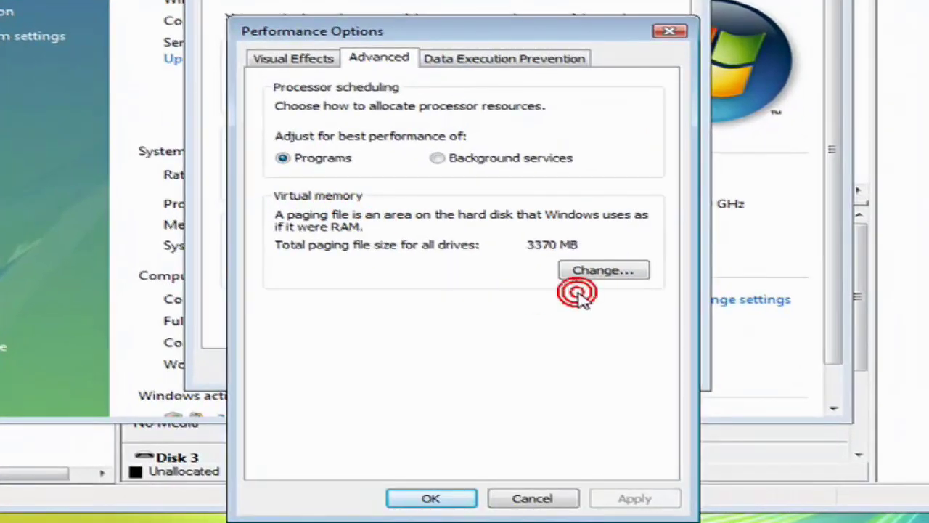
pyautogui.click(607, 305)
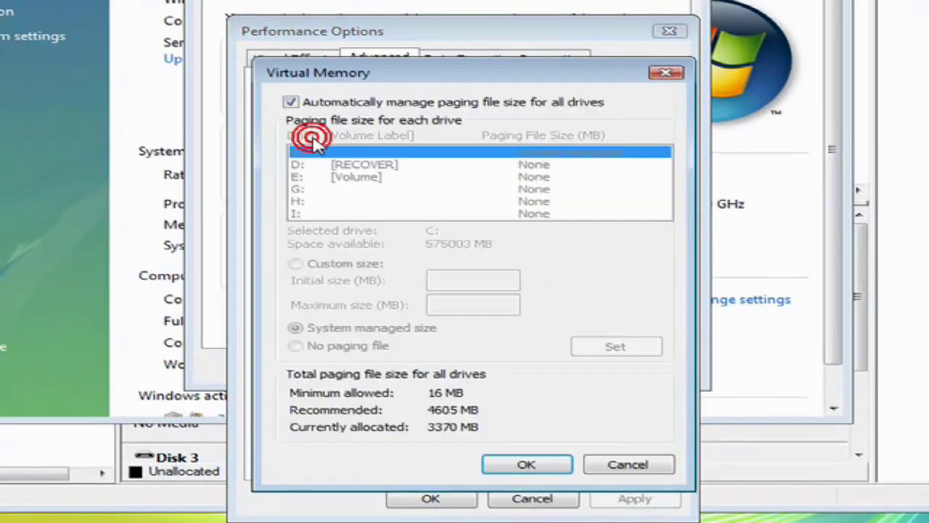
pyautogui.click(319, 105)
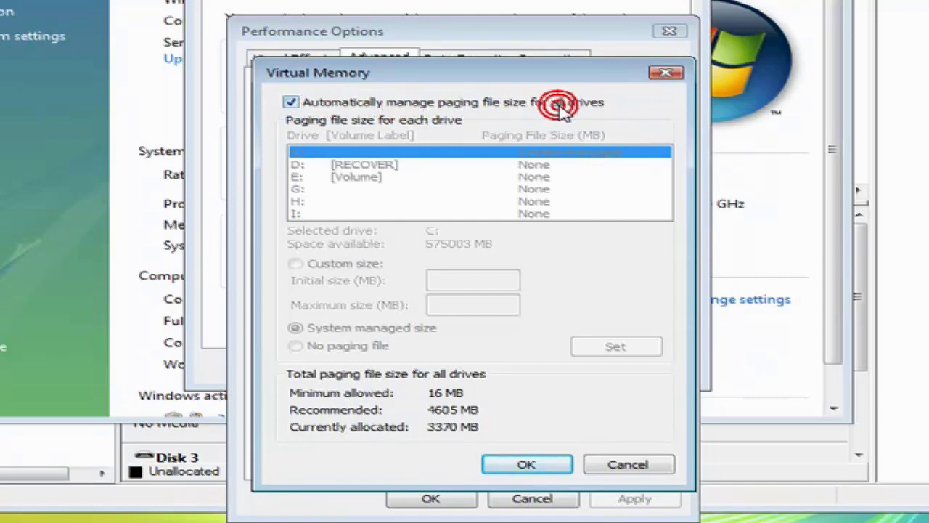
pyautogui.click(291, 103)
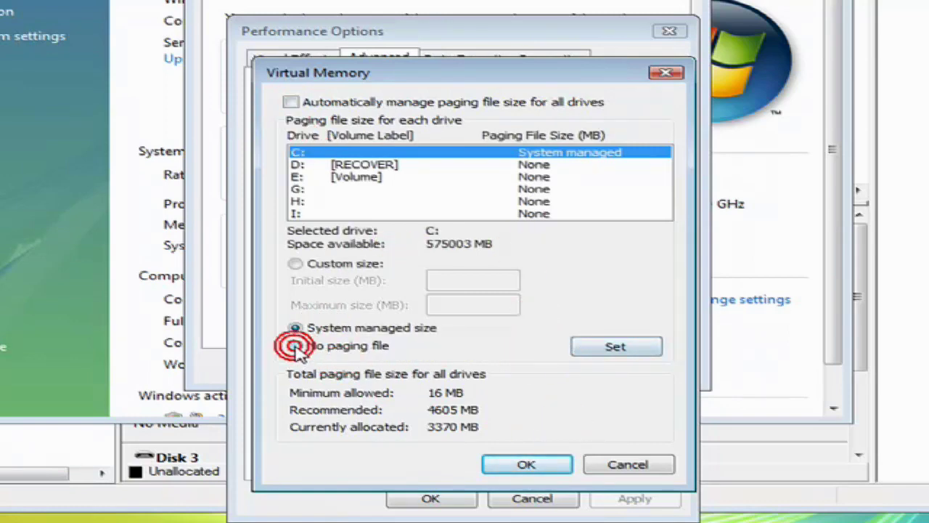
pyautogui.click(294, 346)
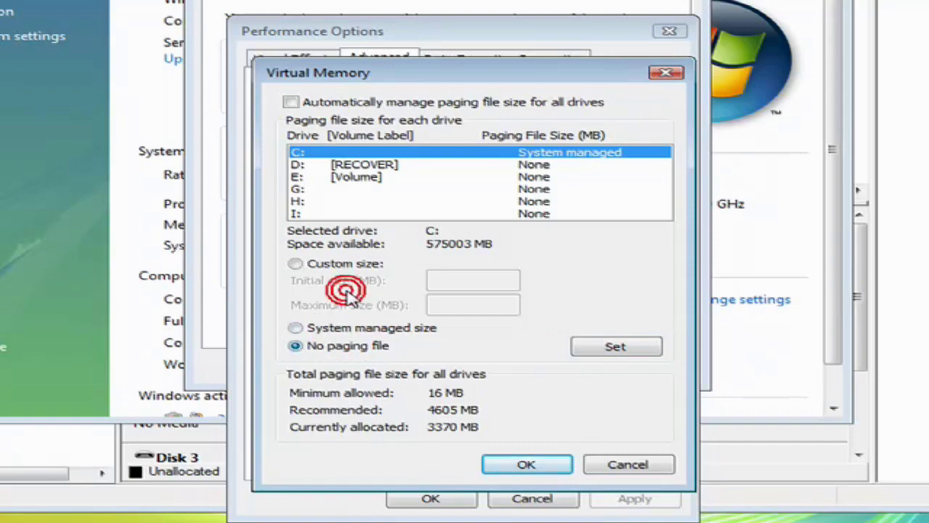
pyautogui.click(606, 349)
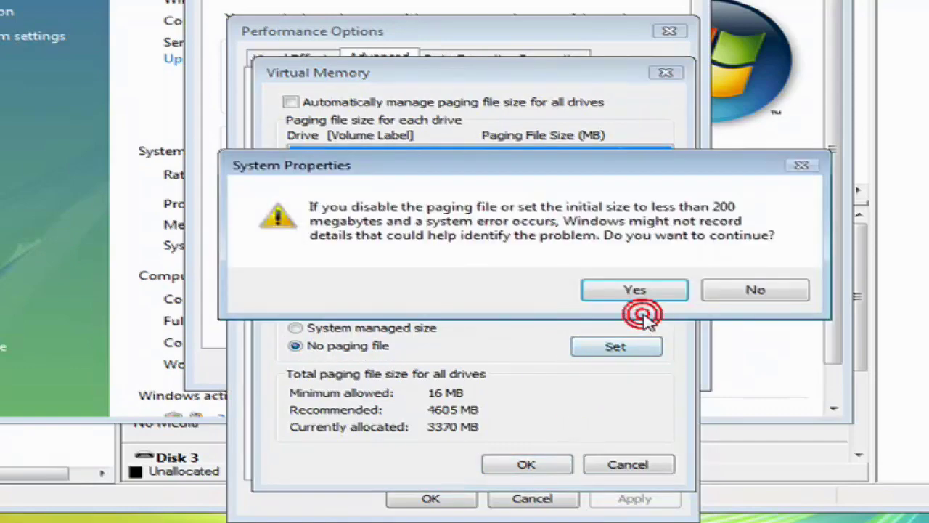
pyautogui.click(637, 287)
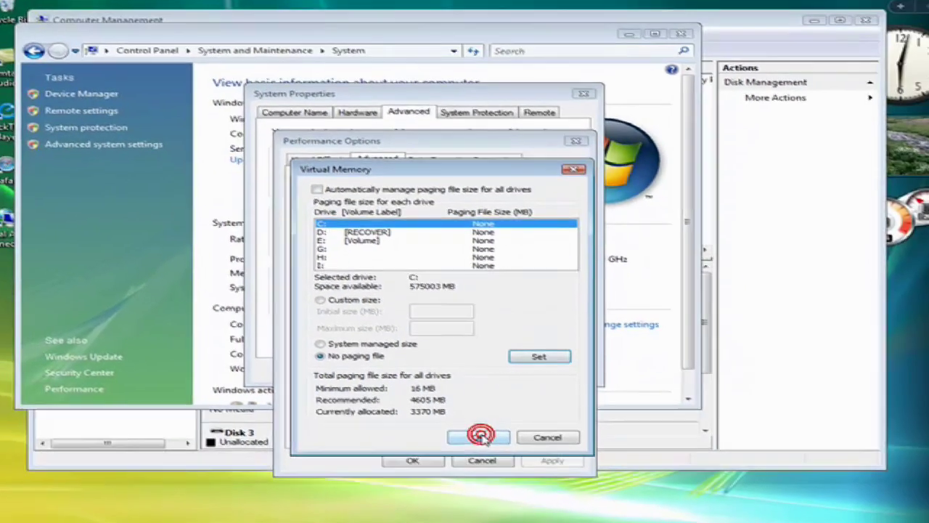
# - Accept the changes and close Virtual Memory, Performance Options, System Properties and System
pyautogui.click(520, 450)
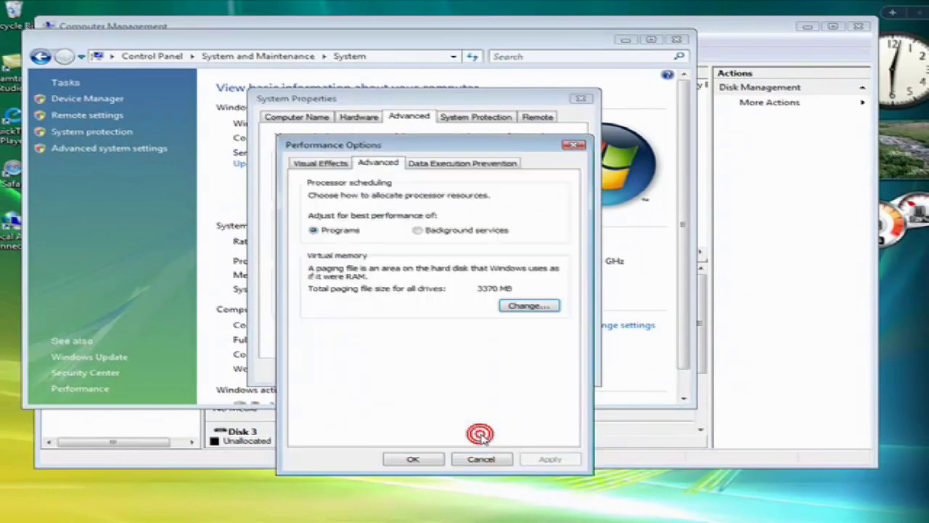
pyautogui.click(432, 457)
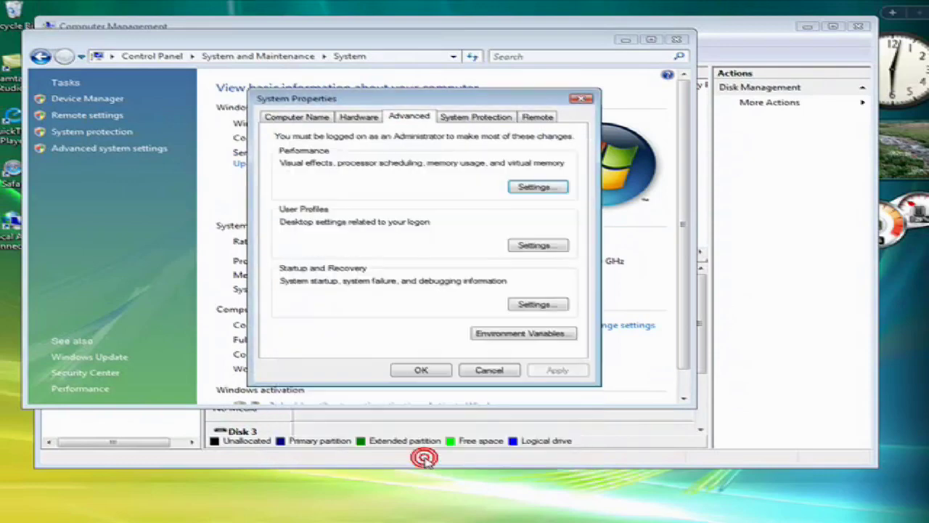
pyautogui.click(436, 372)
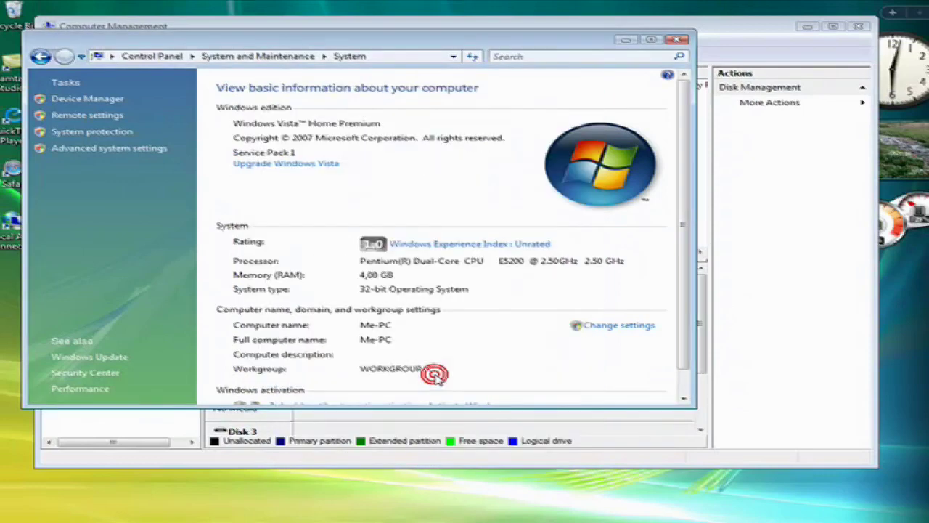
pyautogui.click(675, 39)
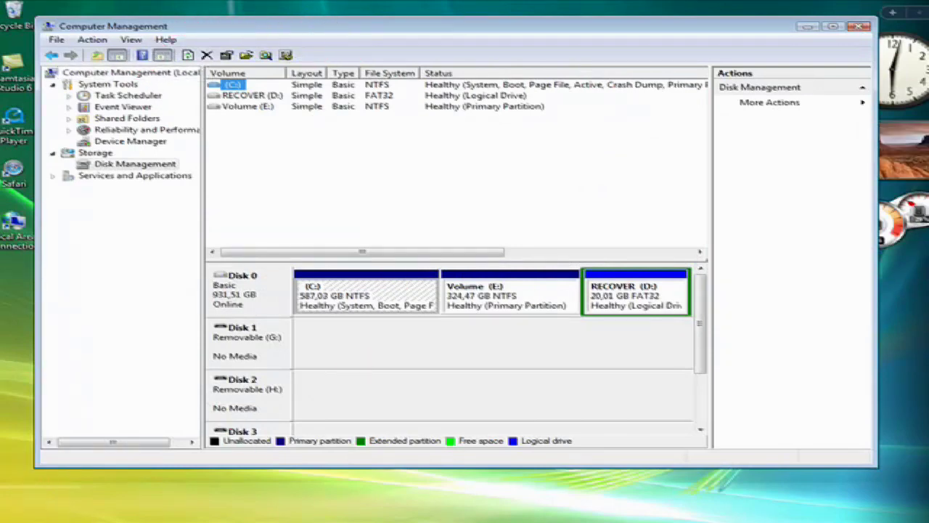
pyautogui.click(17, 516)
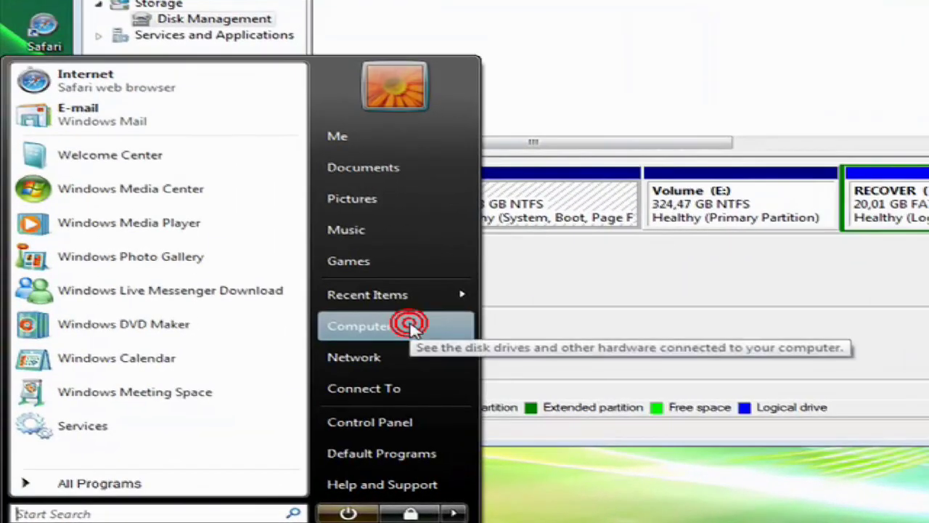
pyautogui.rightClick(410, 328)
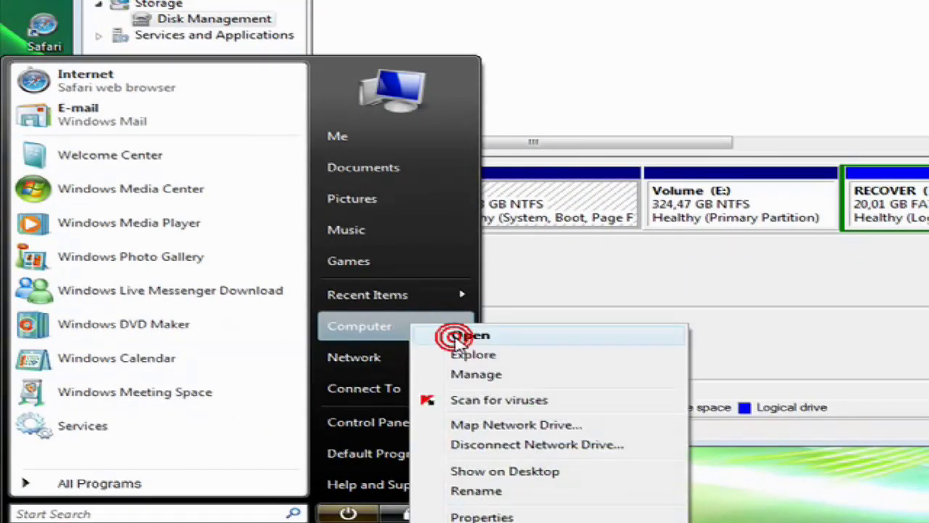
pyautogui.click(413, 373)
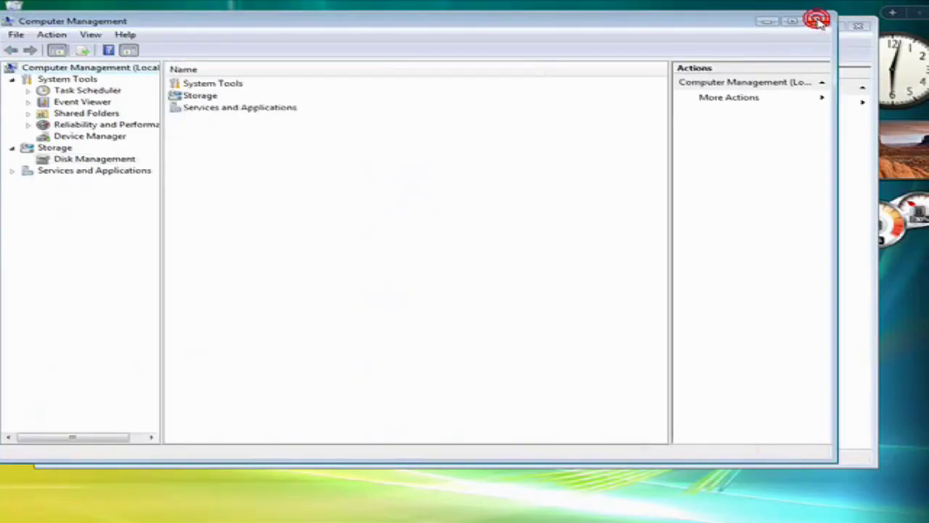
pyautogui.click(817, 20)
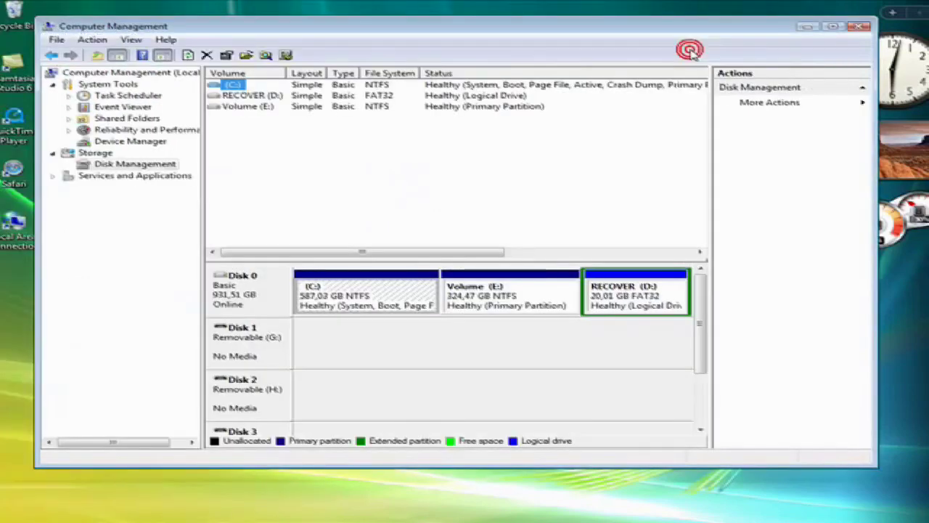
# - Choose Shrink Volume on the C: partition to query how much space can be freed
pyautogui.click(365, 297)
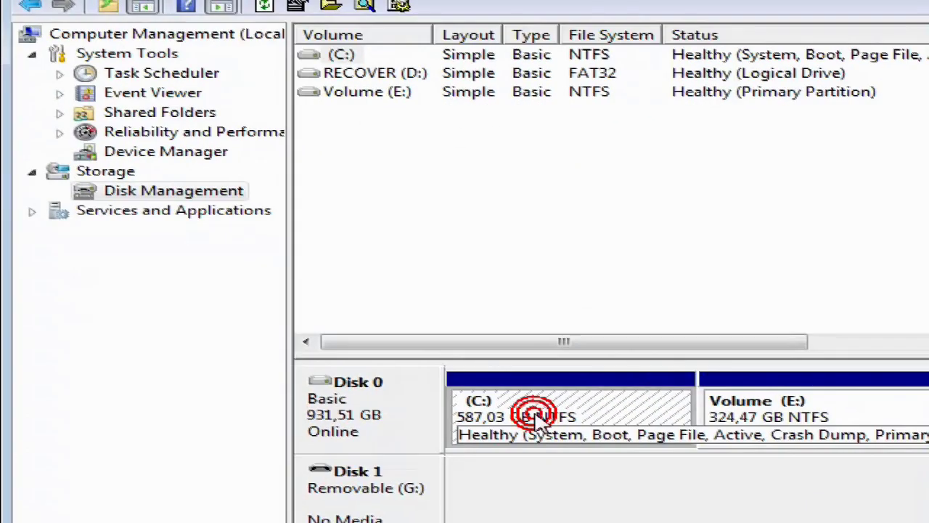
pyautogui.rightClick(548, 421)
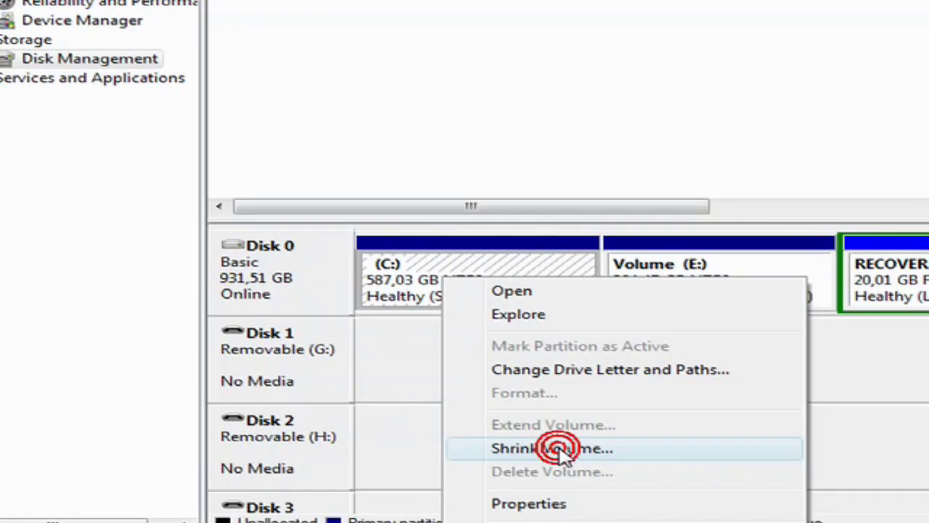
pyautogui.click(552, 448)
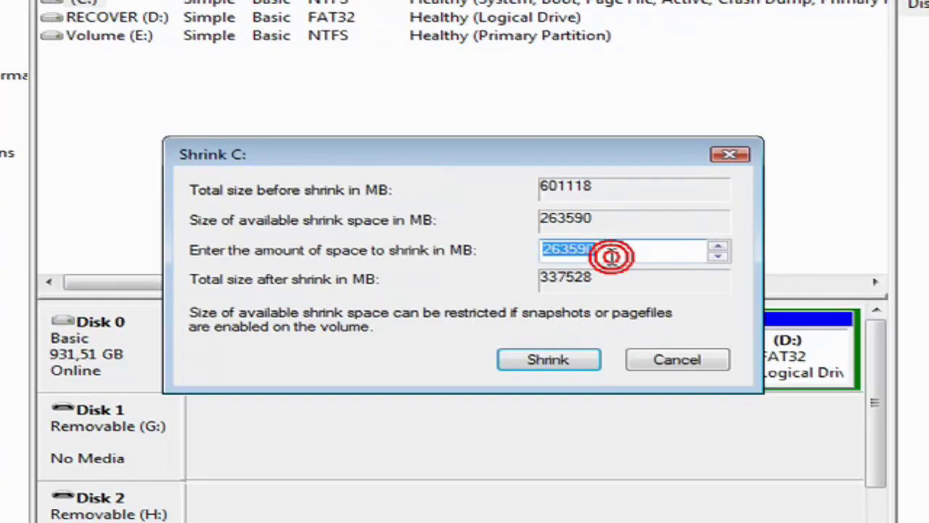
# - Shrink C: by 263590 MB, leaving 257,41 GB unallocated on Disk 0
pyautogui.click(653, 250)
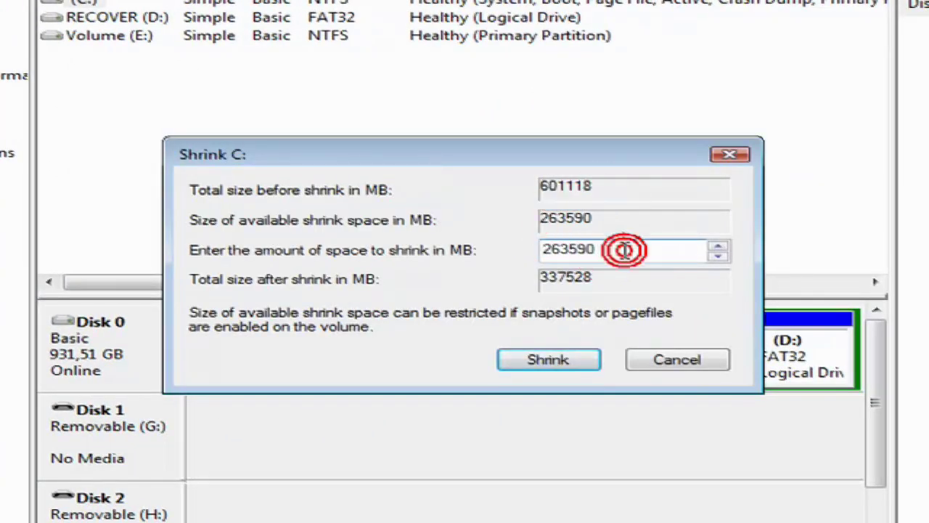
pyautogui.moveTo(626, 244); pyautogui.dragTo(326, 323)
pyautogui.write('3000')
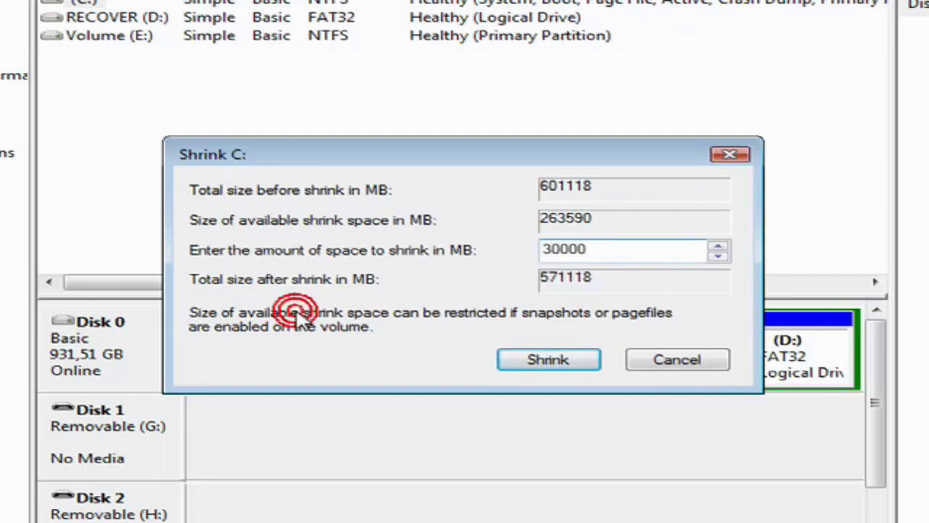
pyautogui.write('0')
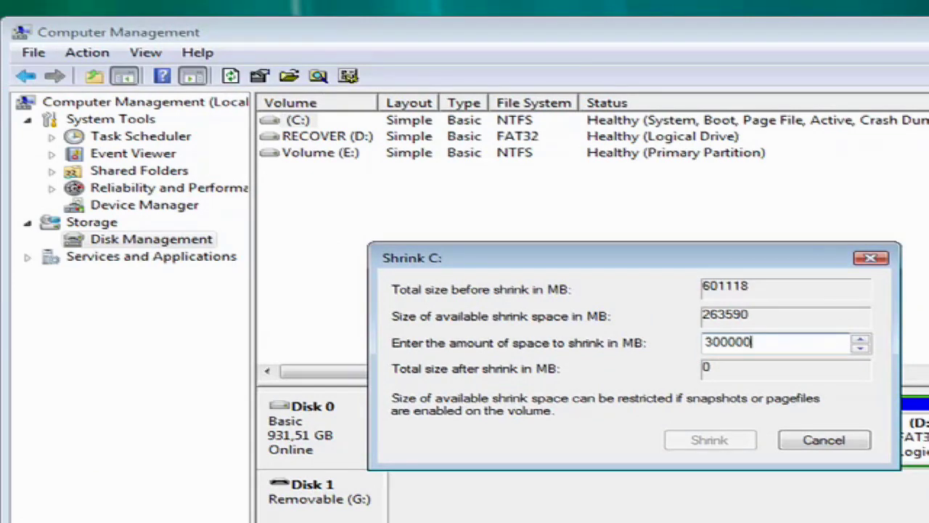
pyautogui.press('BackSpace')
pyautogui.press('BackSpace')
pyautogui.press('BackSpace')
pyautogui.press('BackSpace')
pyautogui.press('BackSpace')
pyautogui.press('BackSpace')
pyautogui.write('263590')
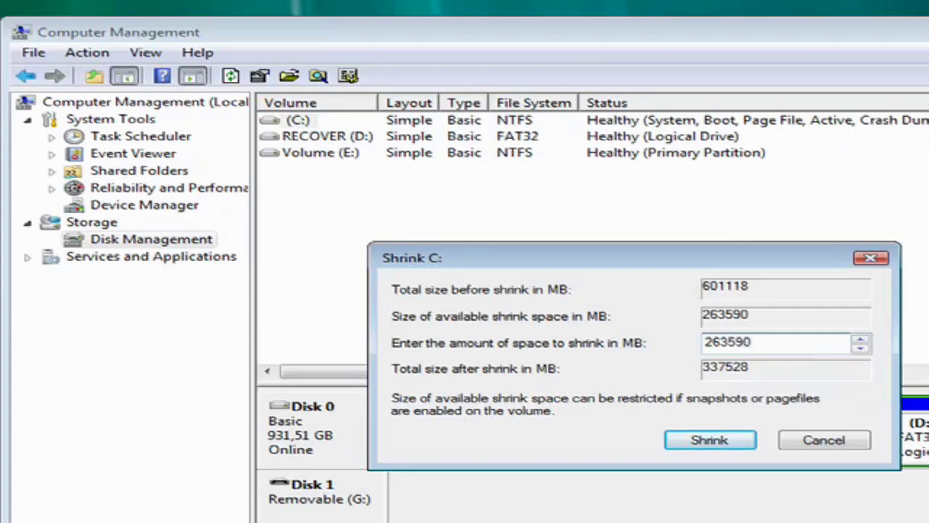
pyautogui.click(720, 440)
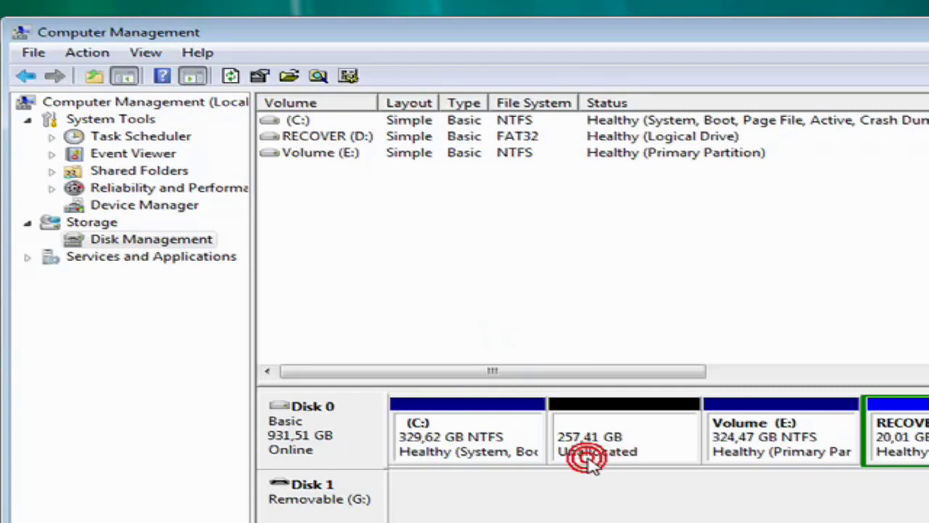
# - Select the 257,41 GB unallocated block on Disk 0 and bring up its context menu
pyautogui.click(630, 424)
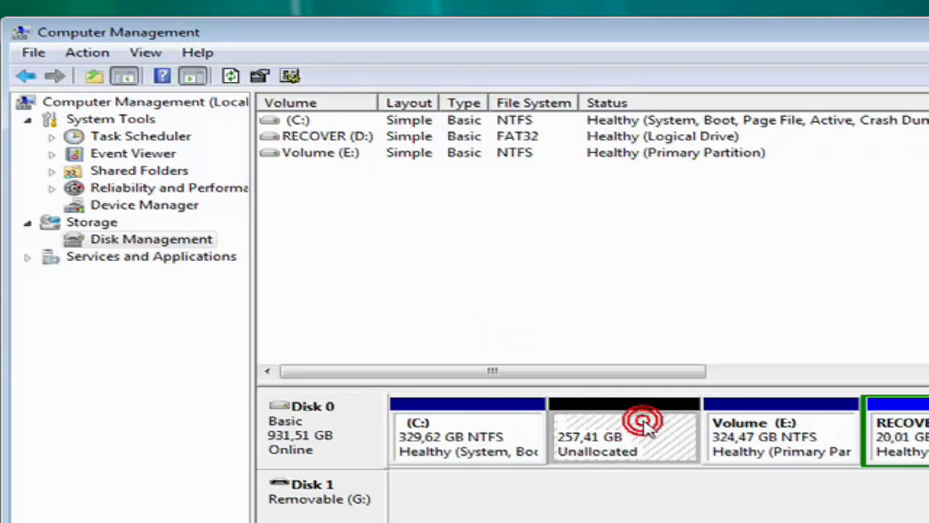
pyautogui.rightClick(645, 425)
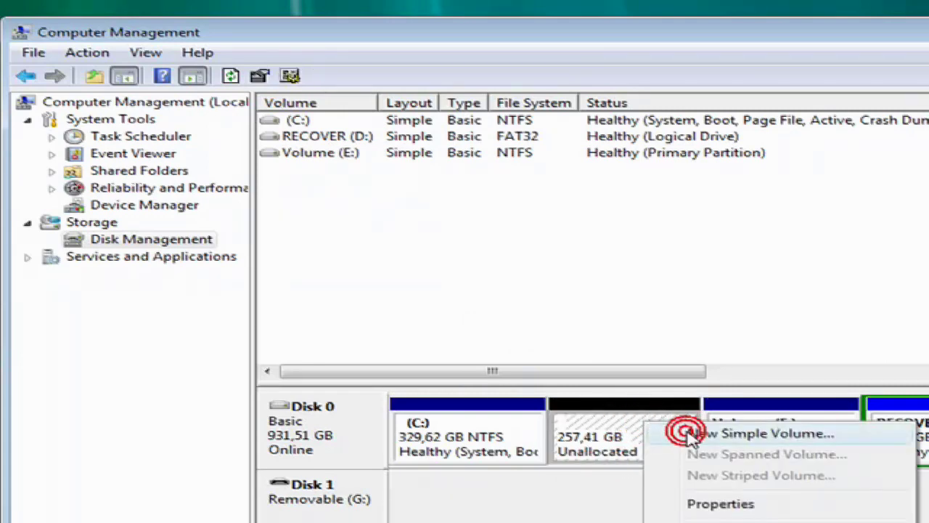
pyautogui.click(609, 414)
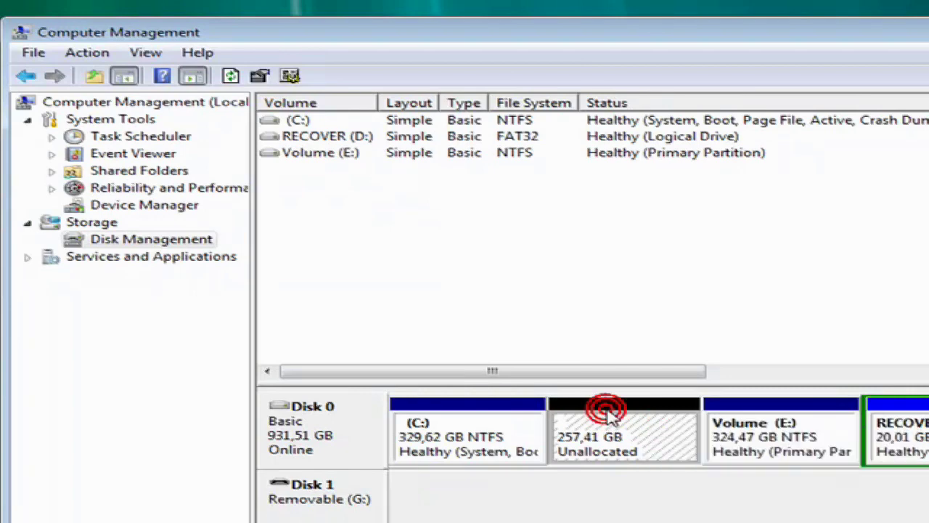
pyautogui.rightClick(609, 413)
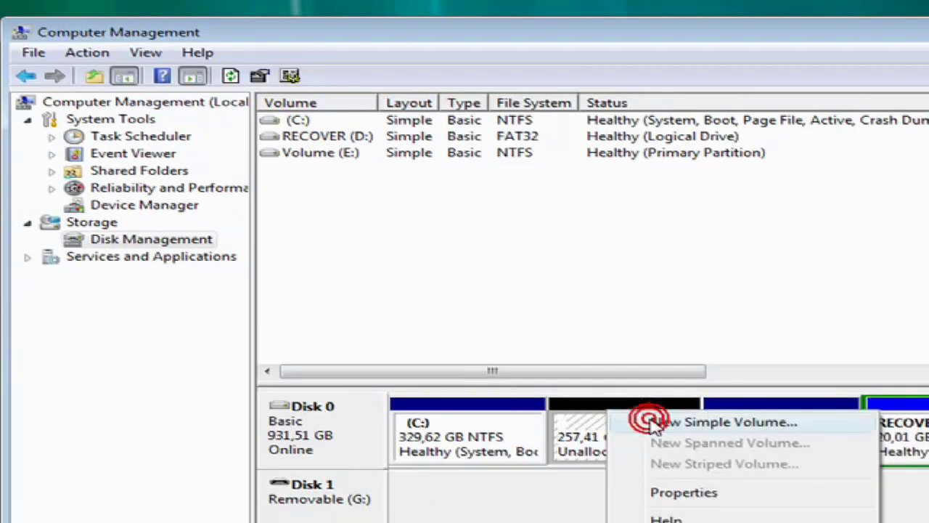
# - Start a New Simple Volume at the full 263589 MB size with drive letter X
pyautogui.click(655, 423)
pyautogui.click(736, 458)
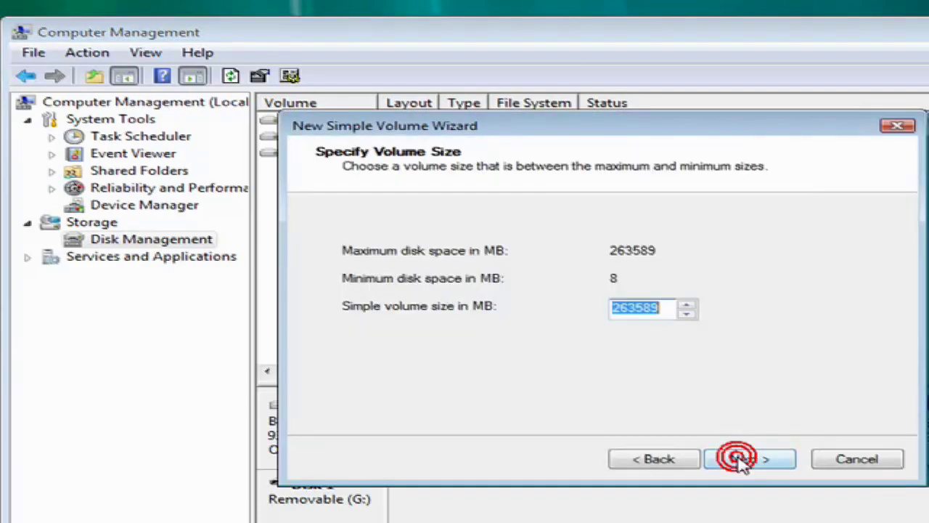
pyautogui.click(738, 459)
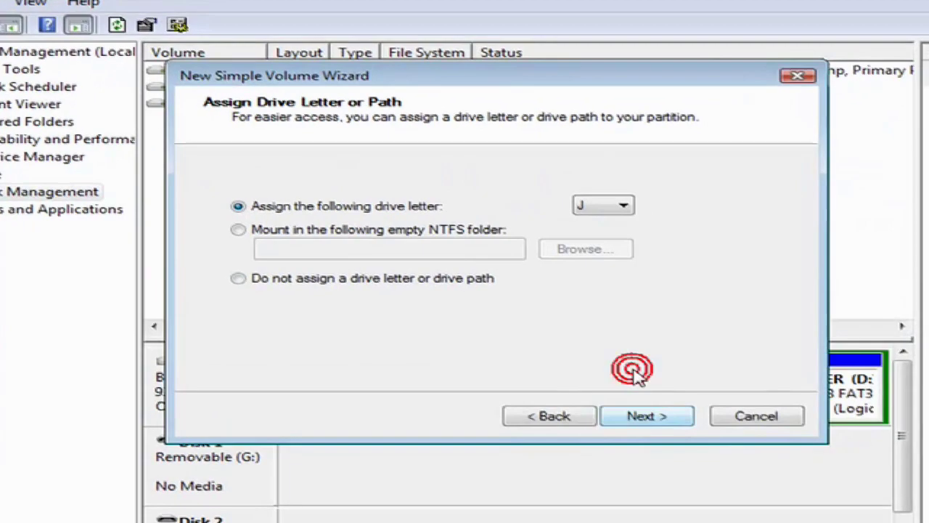
pyautogui.click(726, 252)
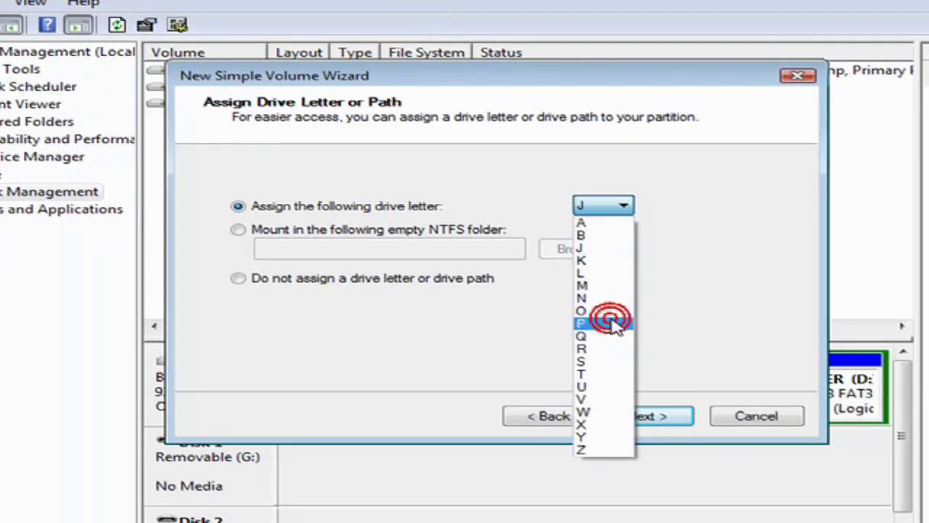
pyautogui.click(594, 423)
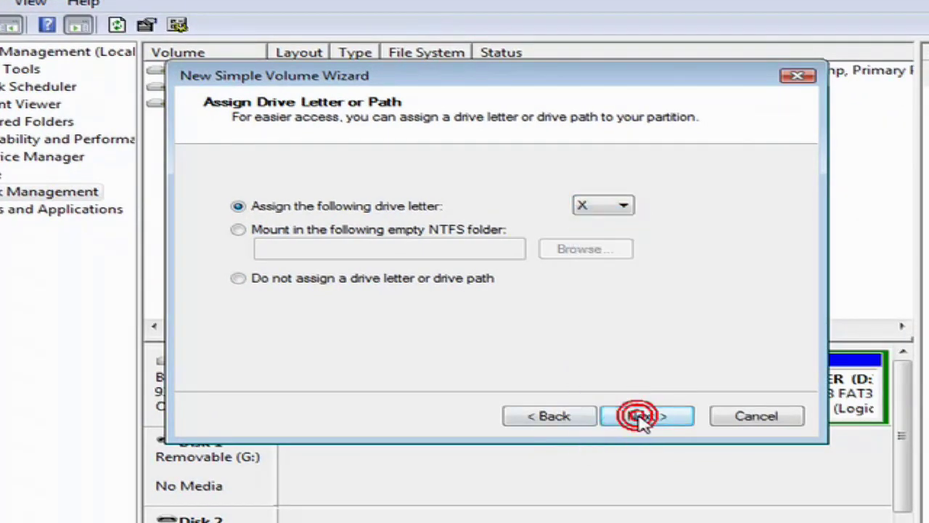
pyautogui.click(636, 416)
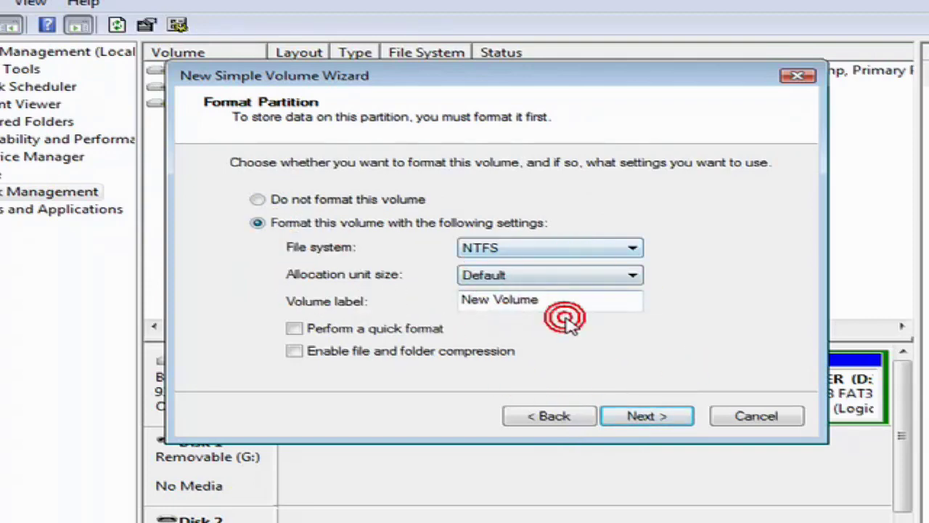
# - Label the volume myDrive, enable quick format and compression, and finish the wizard
pyautogui.moveTo(566, 300); pyautogui.dragTo(263, 300)
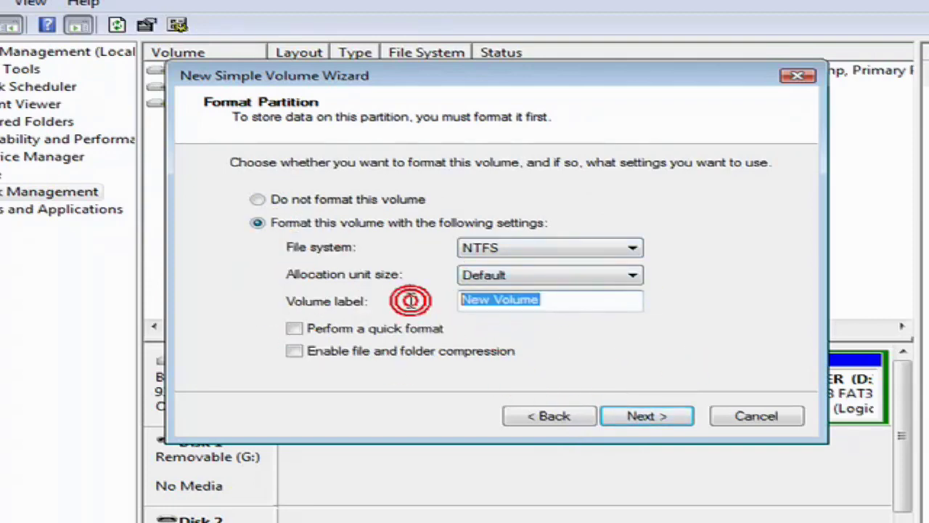
pyautogui.write('myDrive')
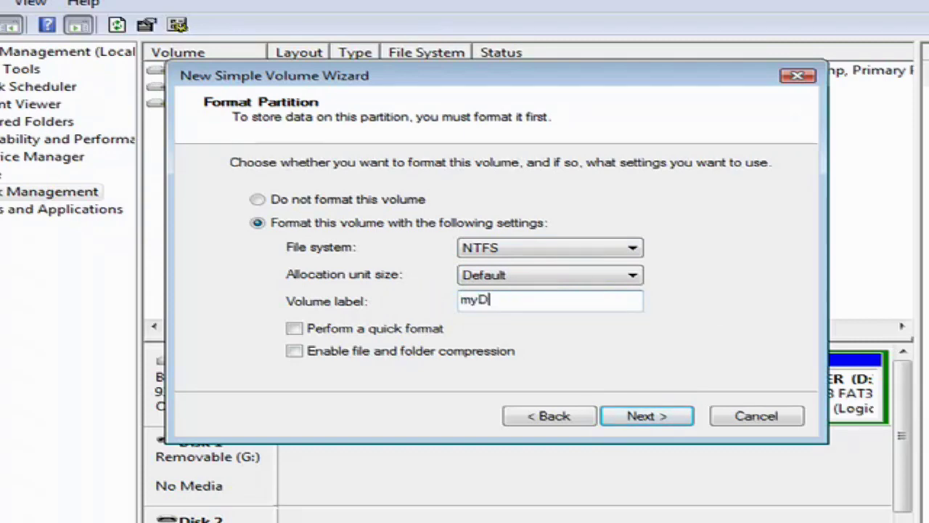
pyautogui.click(294, 328)
pyautogui.click(297, 351)
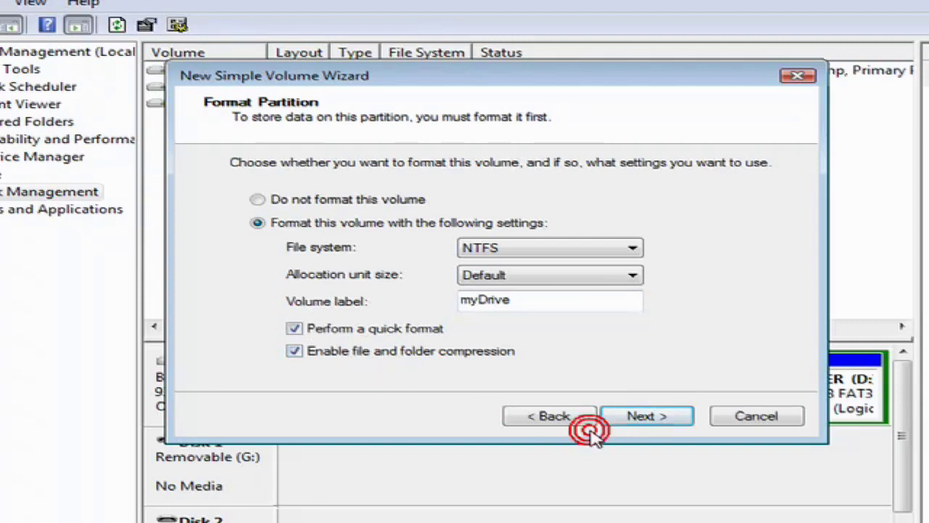
pyautogui.click(626, 417)
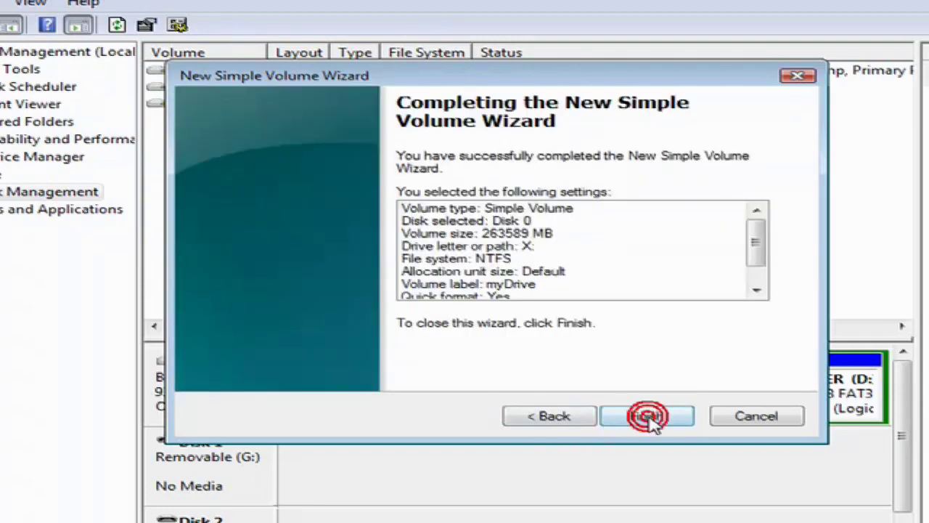
pyautogui.click(645, 415)
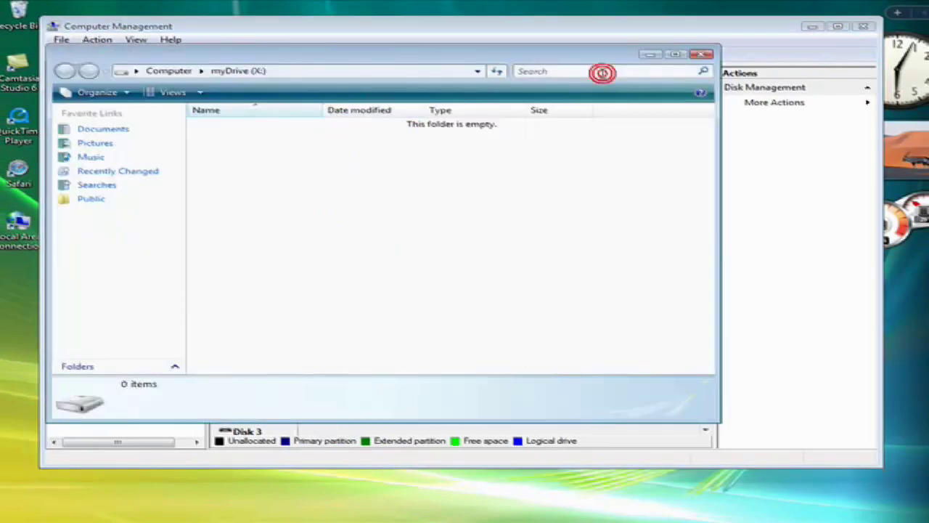
# - Close the empty myDrive (X:) Explorer window to return to Disk Management
pyautogui.click(696, 57)
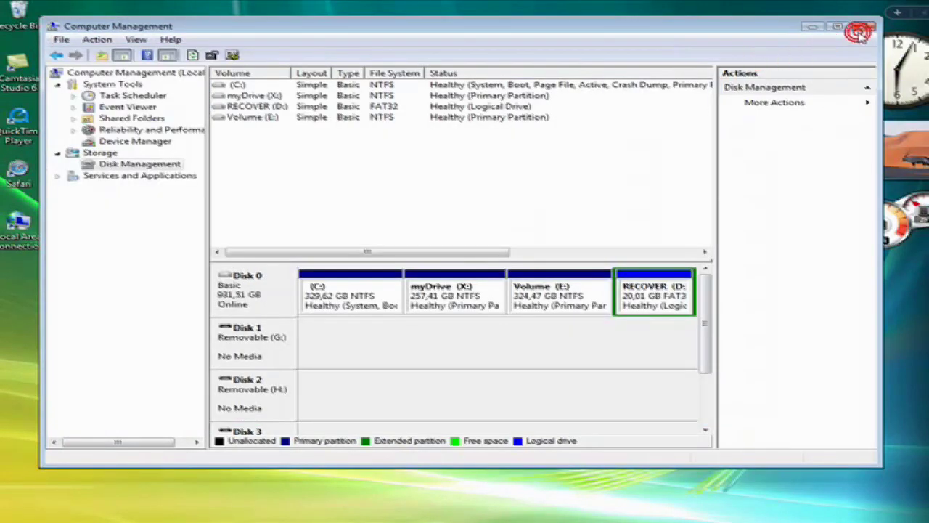
# - Close Computer Management and select myDrive (X:) in Computer to show 257 GB free, NTFS
pyautogui.click(866, 21)
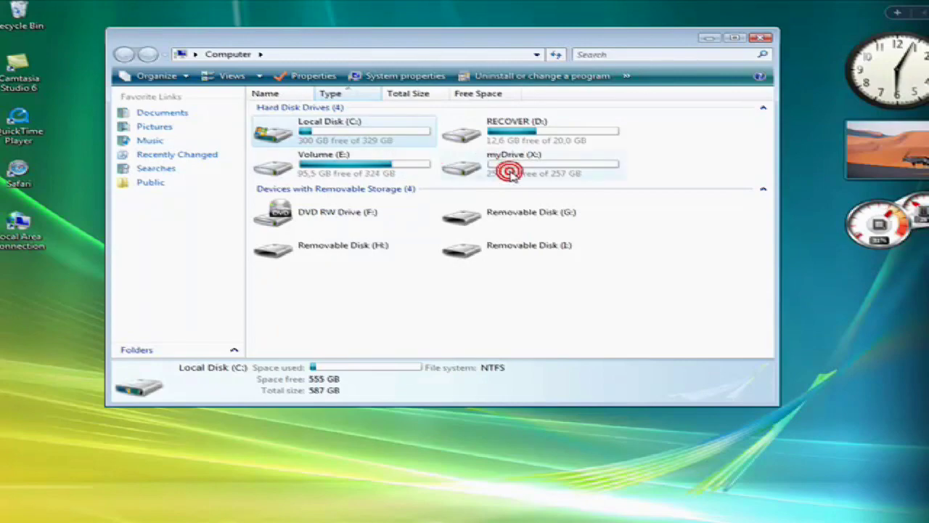
pyautogui.click(482, 160)
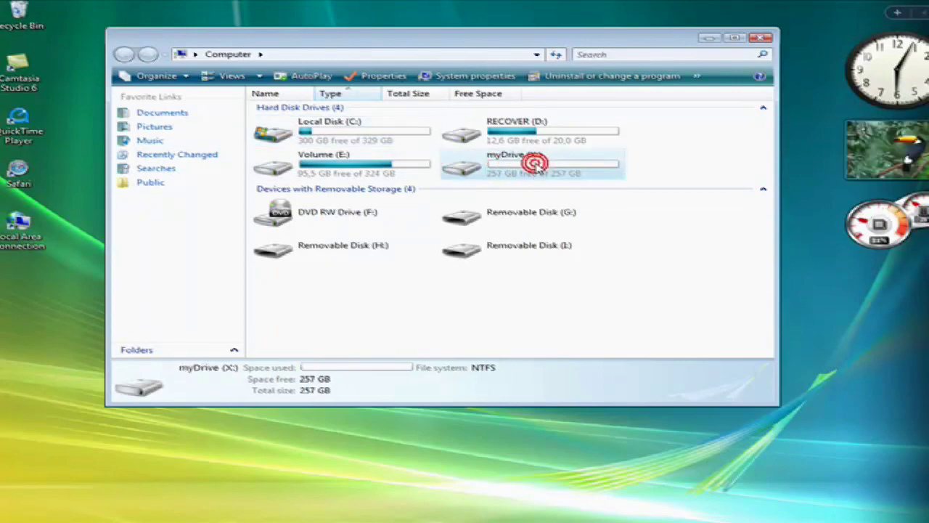